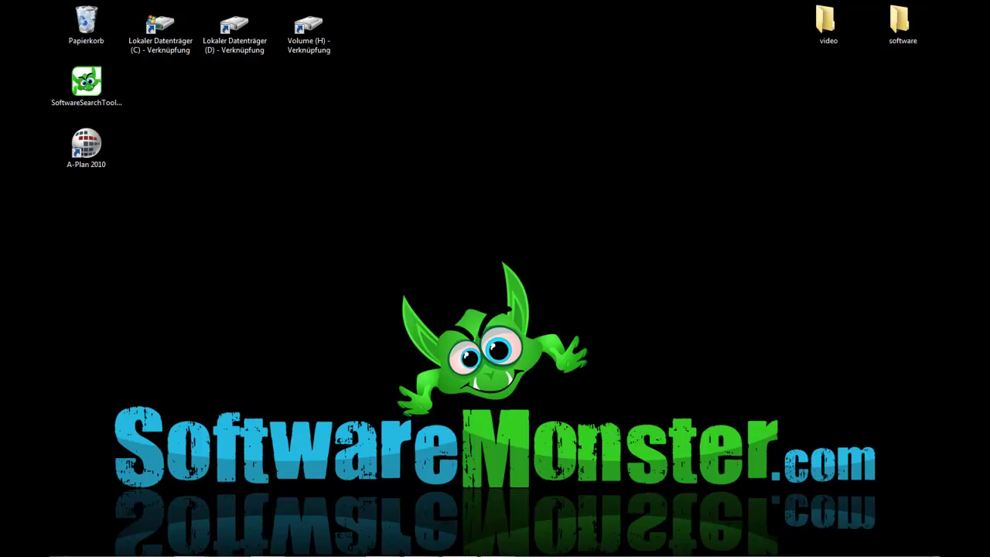
Switch to A-Plan 2010 and start its tutorial (Lernprogramm)
{"action": "mouse_move", "coordinate": [324, 551]}
{"action": "left_click", "coordinate": [499, 546]}
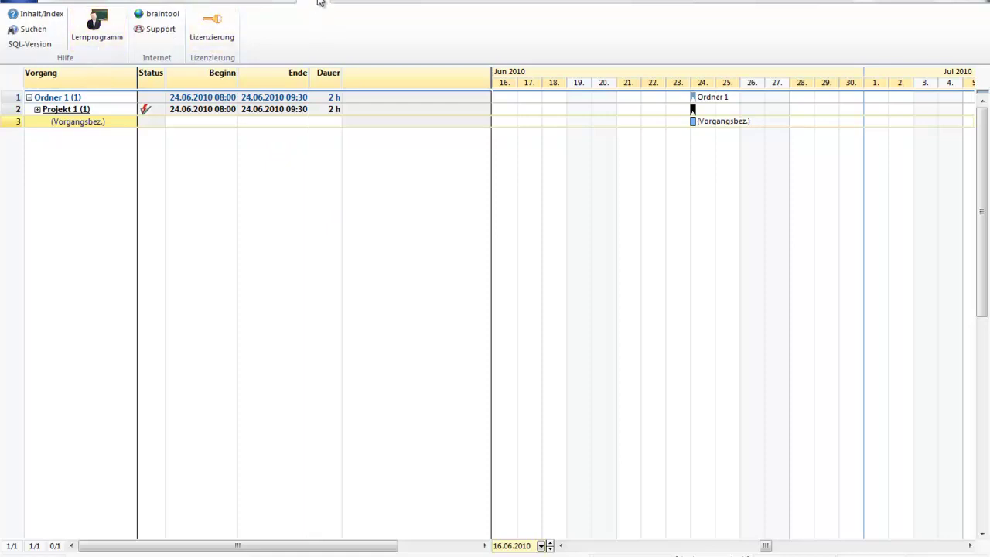
{"action": "left_click", "coordinate": [94, 40]}
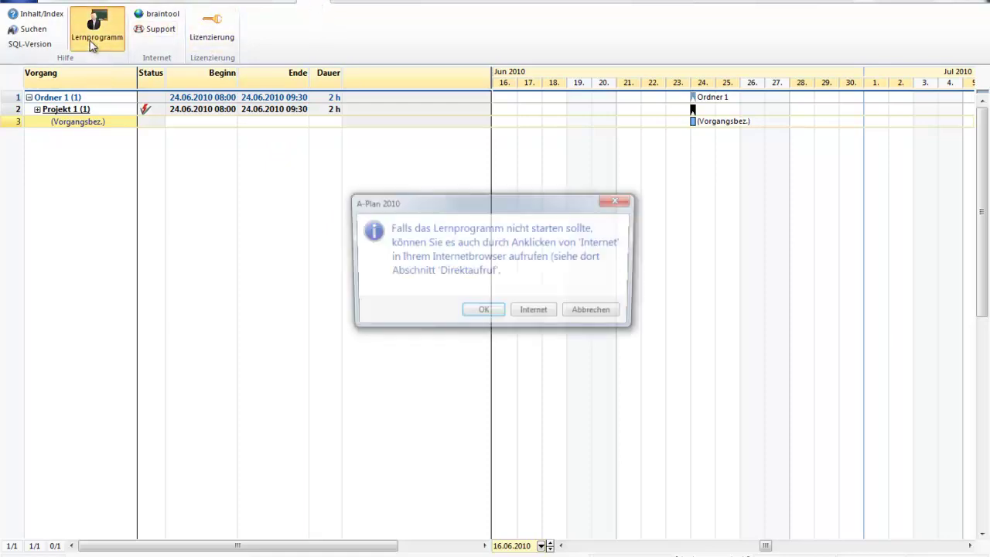
{"action": "left_click", "coordinate": [483, 313]}
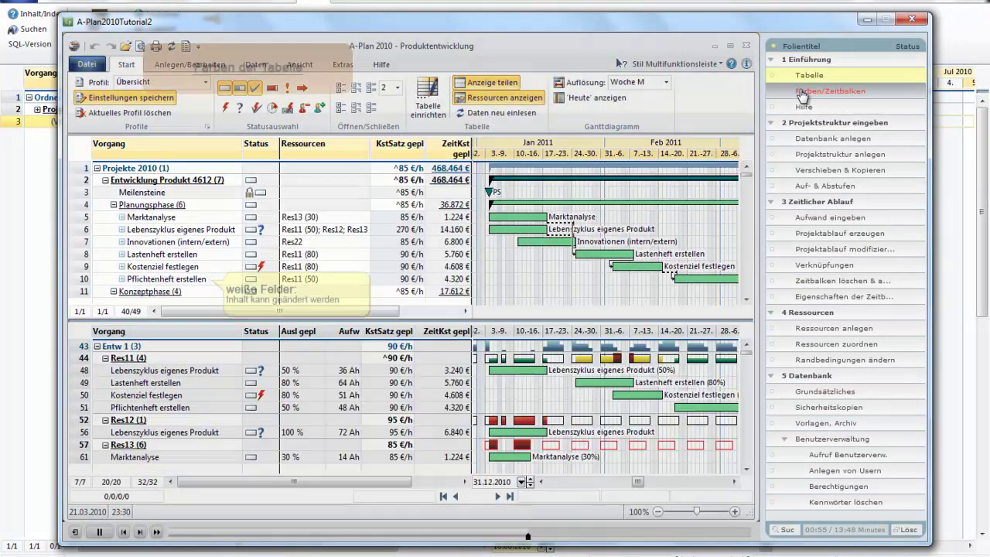
View the tutorial slides Farben/Zeitbalken and Hilfe, and collapse the chapters Projektstruktur eingeben, Zeitlicher Ablauf and Ressourcen
{"action": "left_click", "coordinate": [802, 92]}
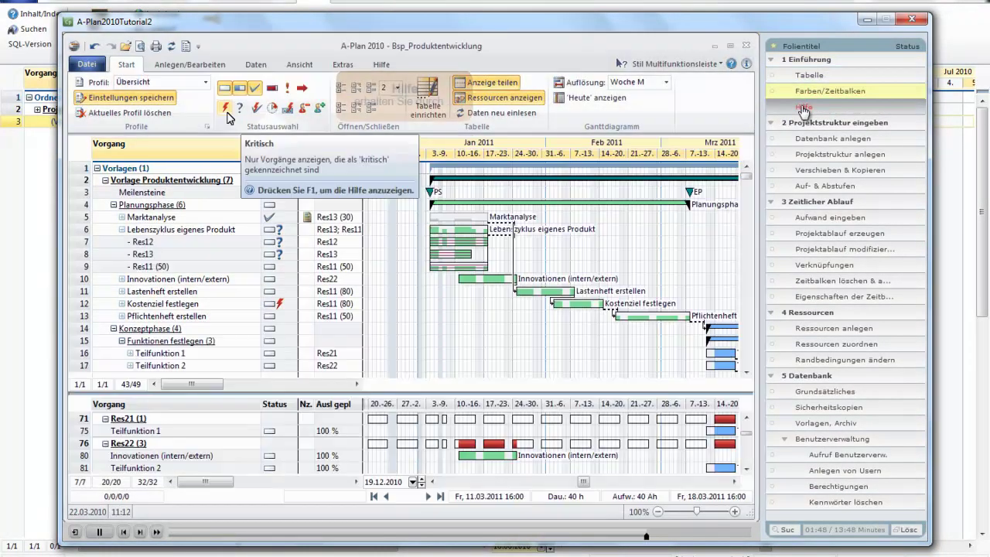
{"action": "left_click", "coordinate": [805, 106]}
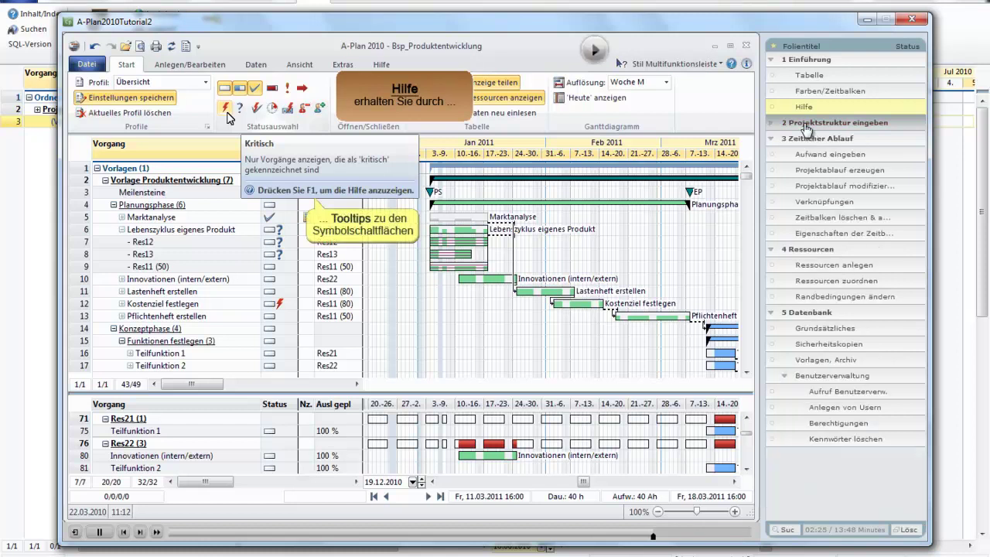
{"action": "left_click", "coordinate": [806, 124]}
{"action": "left_click", "coordinate": [807, 144]}
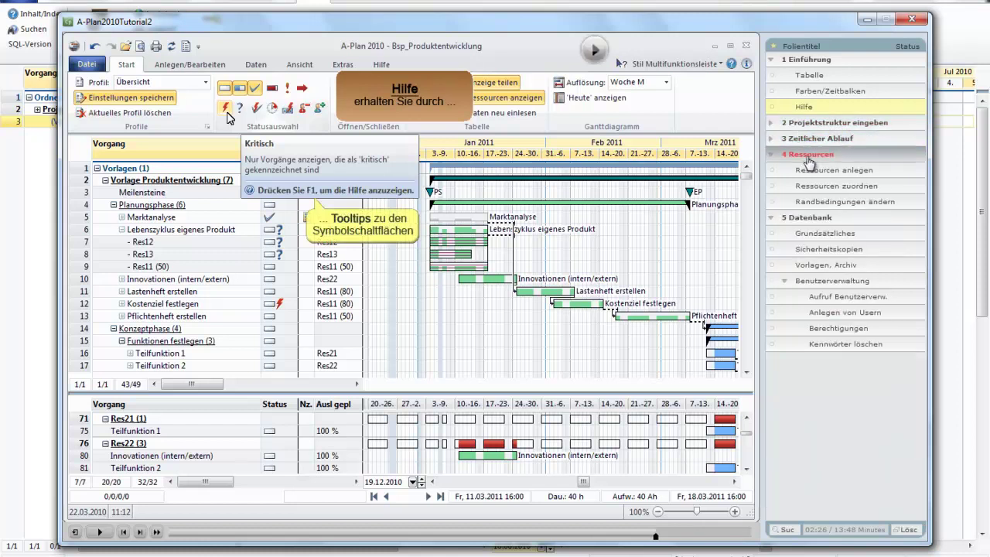
{"action": "left_click", "coordinate": [809, 157]}
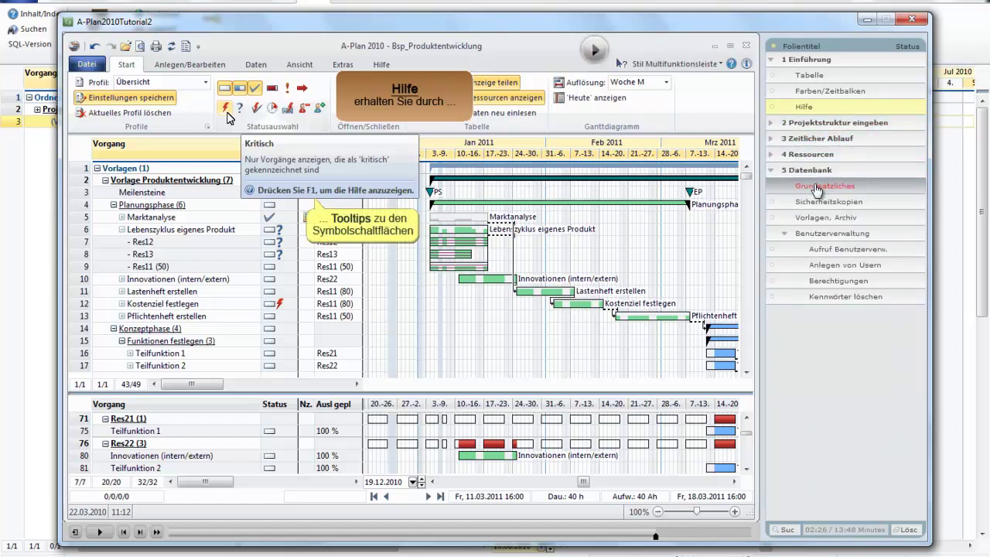
View the tutorial's Datenbank slides from Grundsätzliches through Kennwörter löschen, and close the tutorial
{"action": "left_click", "coordinate": [818, 189]}
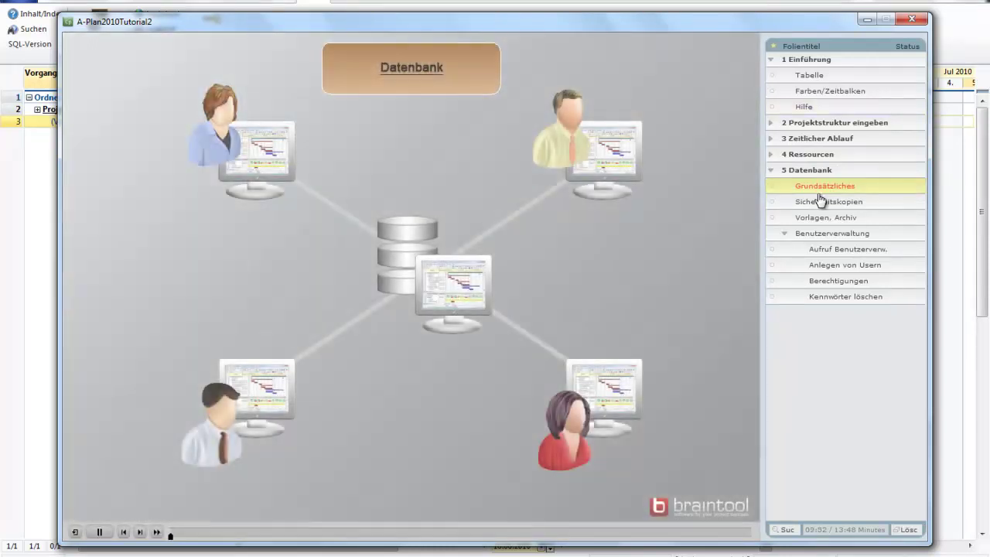
{"action": "left_click", "coordinate": [819, 202]}
{"action": "left_click", "coordinate": [826, 219]}
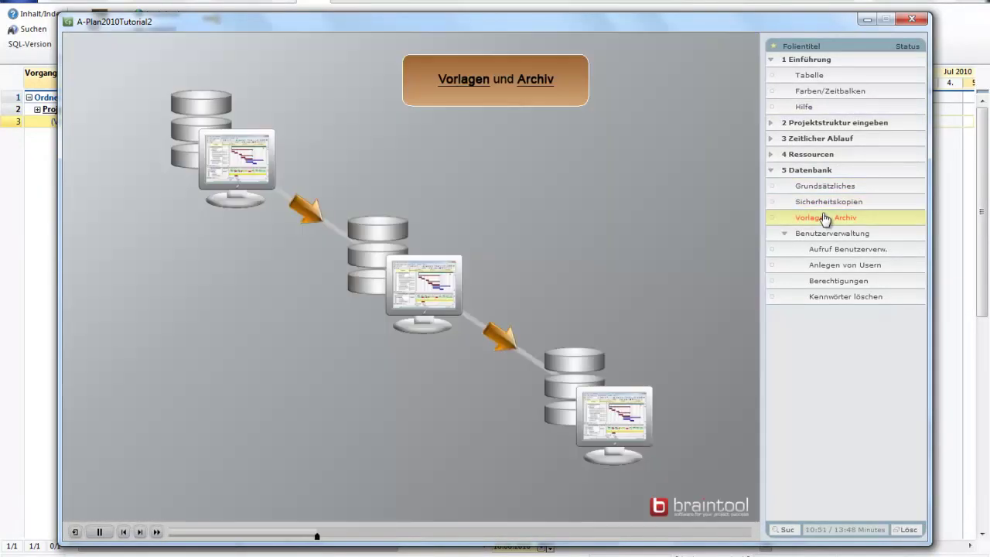
{"action": "left_click", "coordinate": [788, 254]}
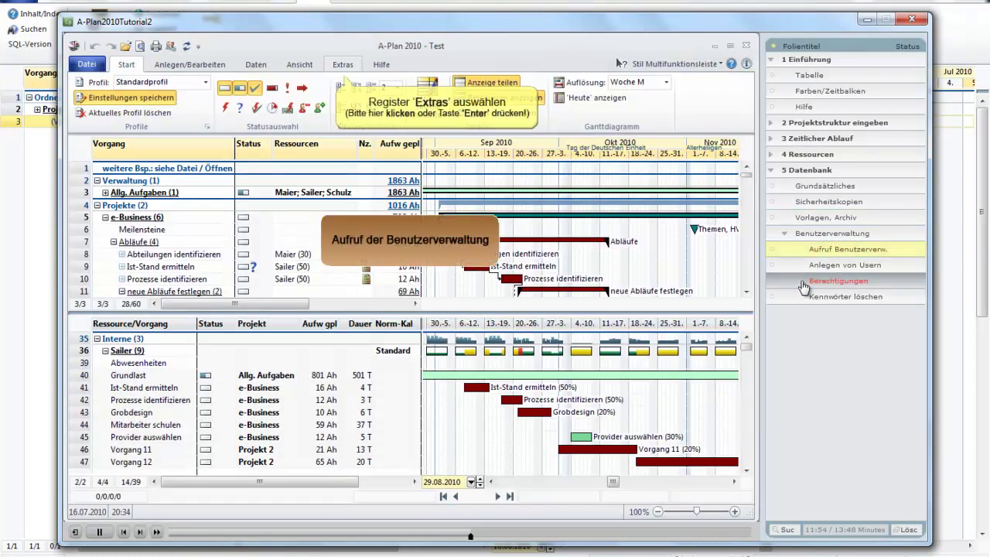
{"action": "left_click", "coordinate": [806, 282]}
{"action": "left_click", "coordinate": [811, 301]}
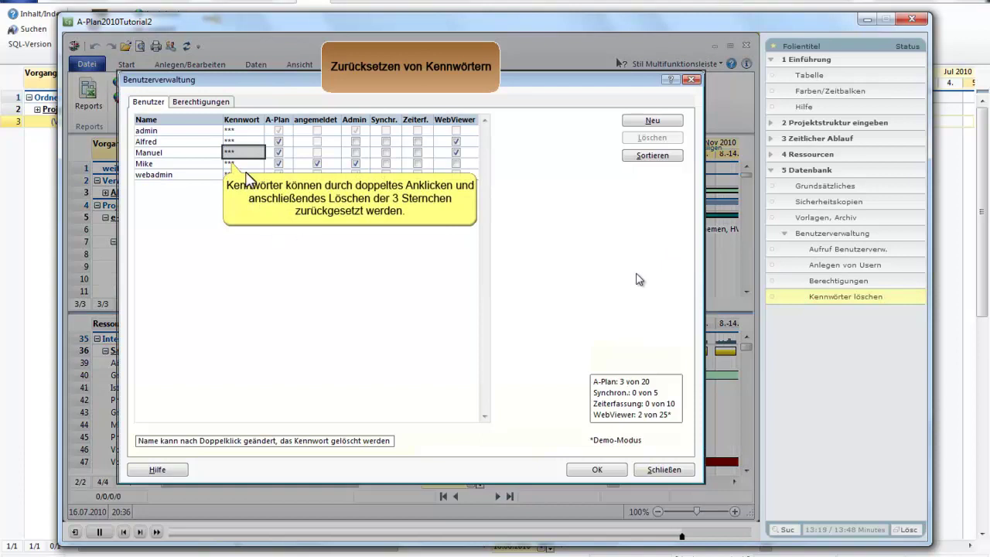
{"action": "left_click", "coordinate": [912, 19]}
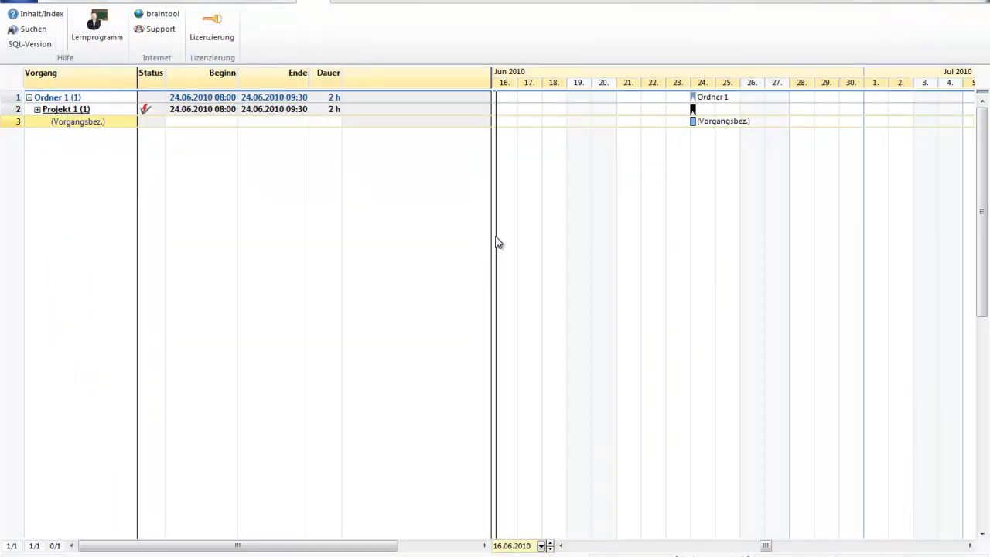
{"action": "left_click_drag", "start_coordinate": [496, 237], "coordinate": [494, 237]}
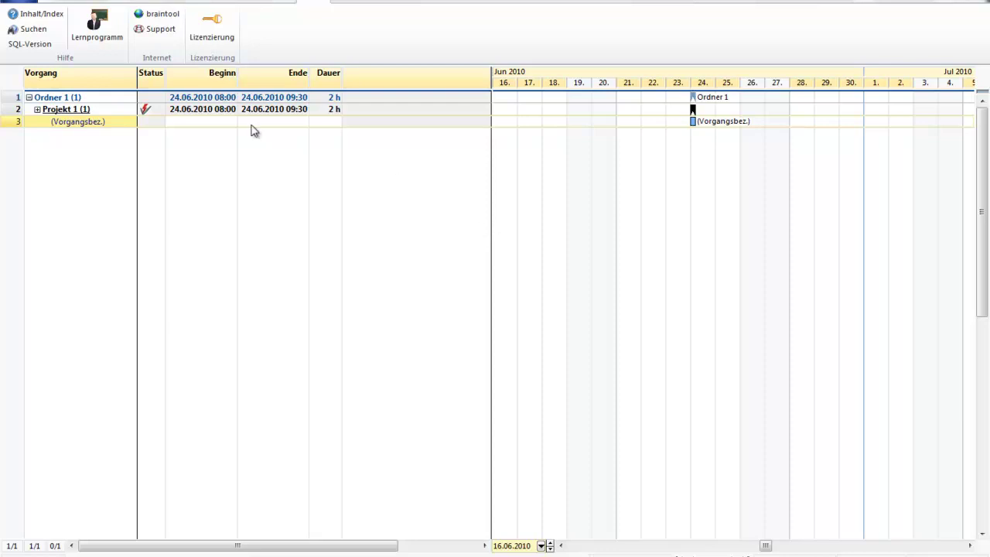
Create a new, empty project document
{"action": "left_click", "coordinate": [20, 3]}
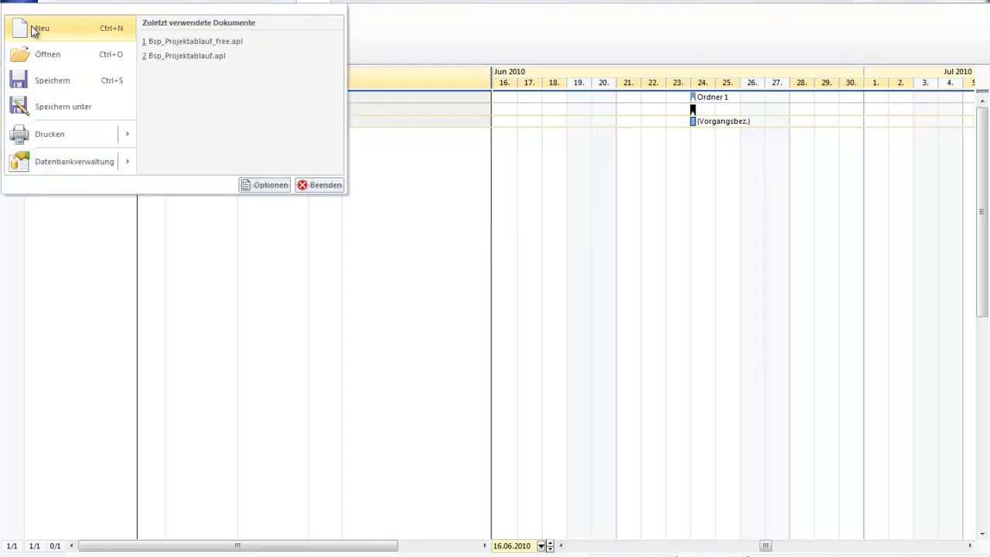
{"action": "key", "text": "Escape"}
{"action": "left_click", "coordinate": [32, 29]}
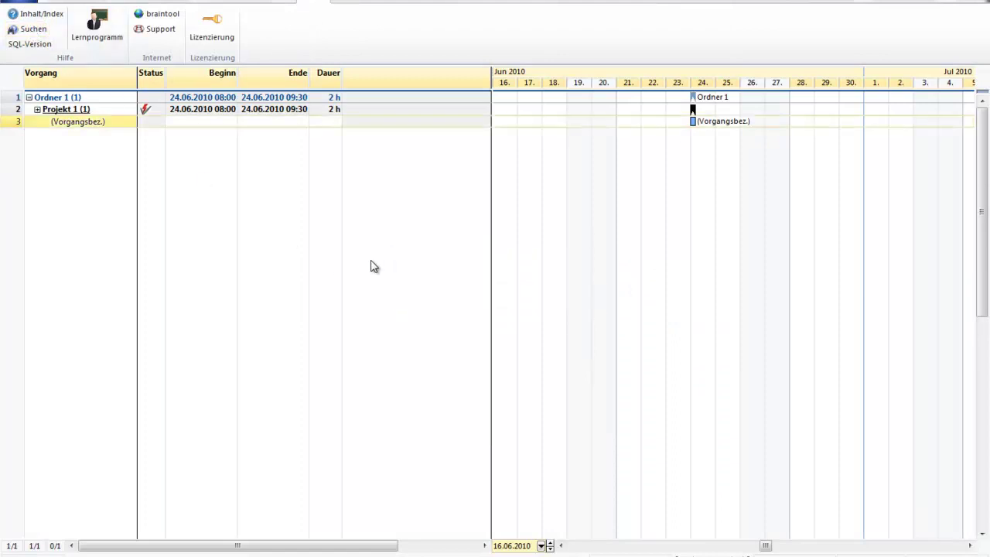
Name the first task under Projekt 1 "Vorbesprechung"
{"action": "right_click", "coordinate": [69, 113]}
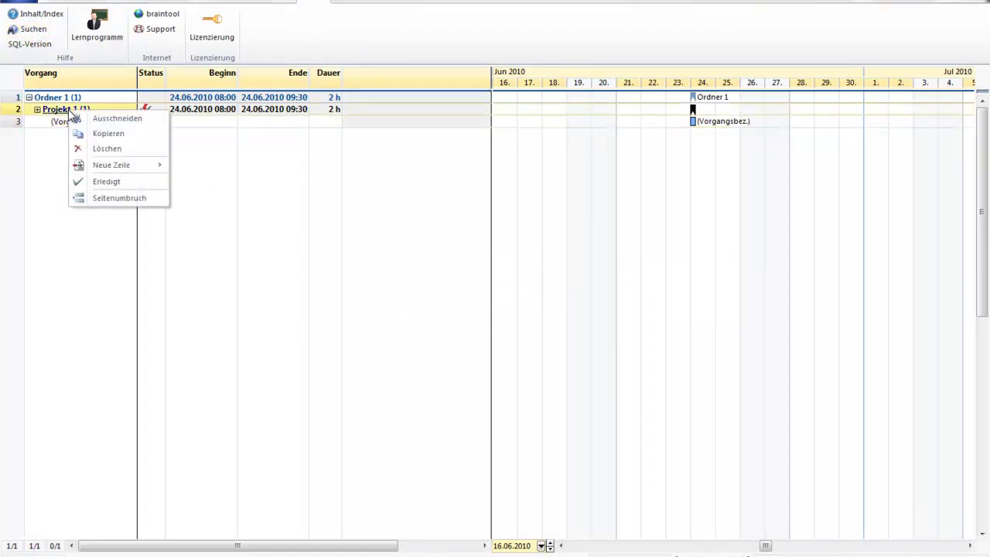
{"action": "left_click", "coordinate": [65, 122]}
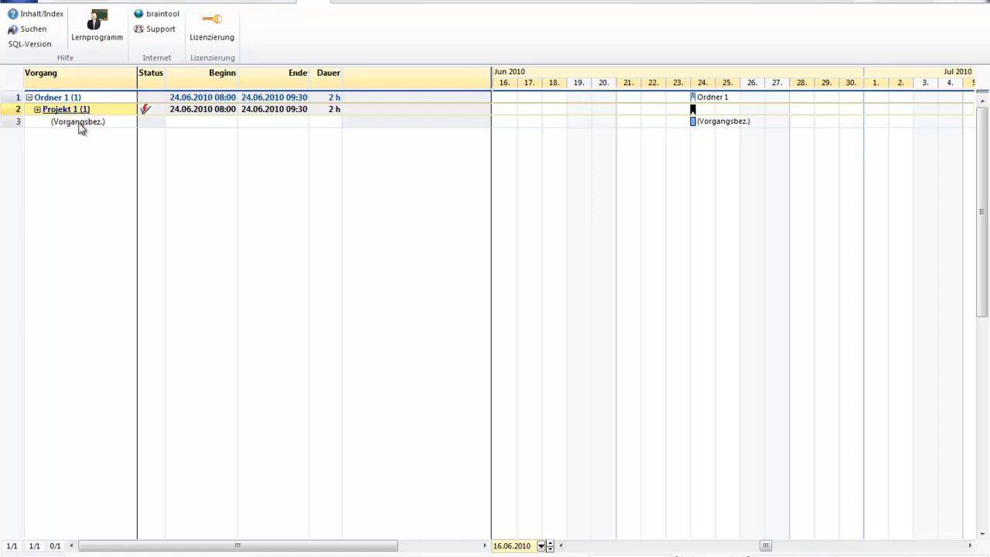
{"action": "left_click", "coordinate": [78, 123]}
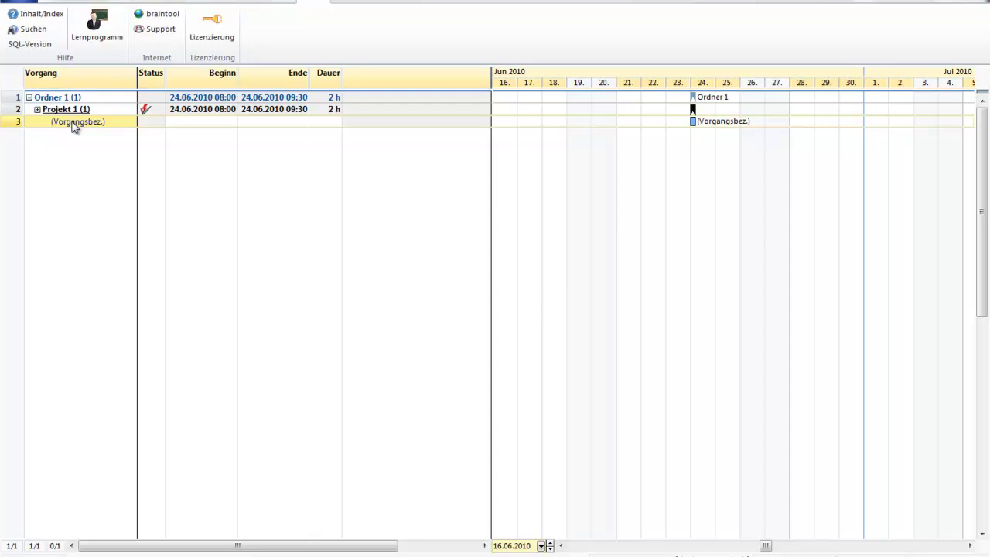
{"action": "type", "text": "Vorbesprechung"}
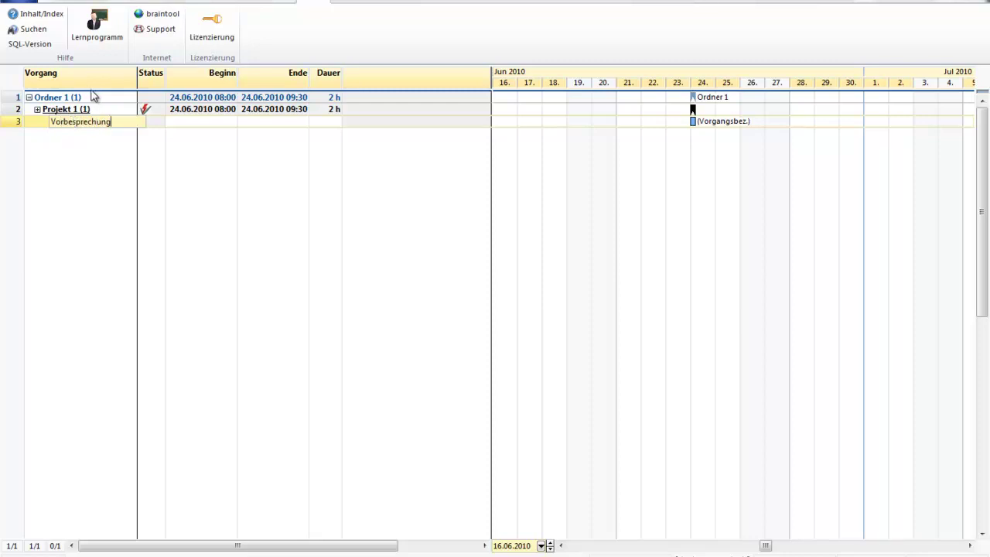
{"action": "left_click", "coordinate": [103, 199]}
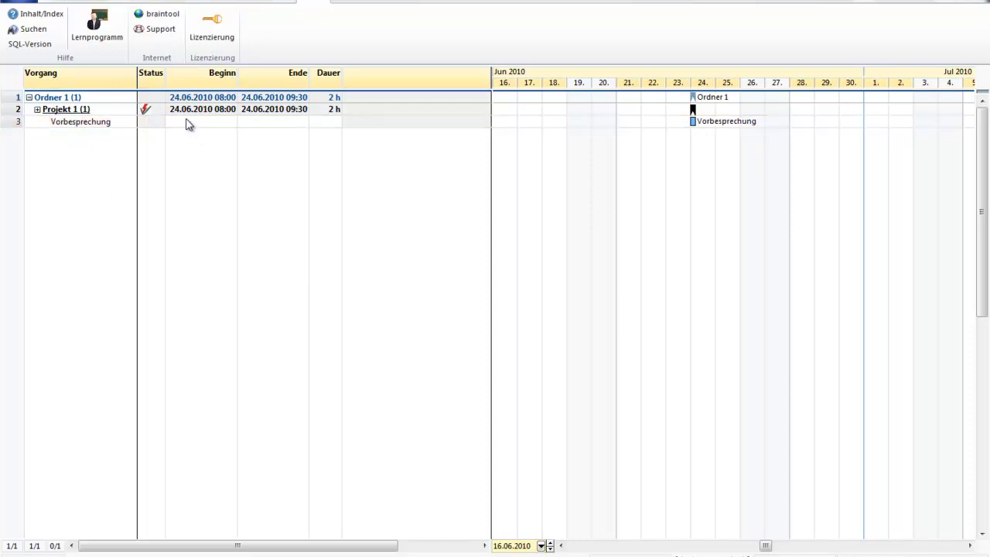
Set the start of the Vorbesprechung task to 27.02.2012 14:15
{"action": "left_click", "coordinate": [189, 123]}
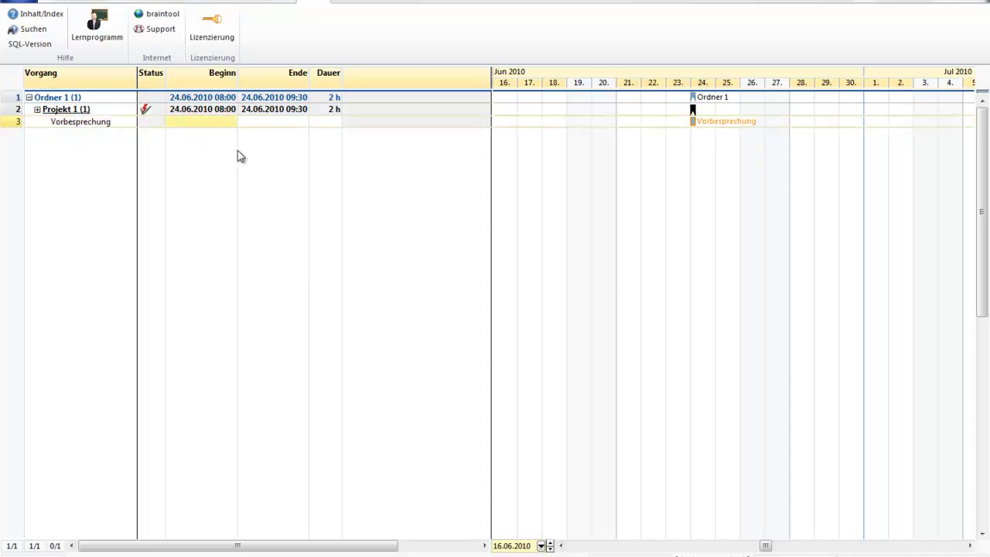
{"action": "left_click", "coordinate": [198, 124]}
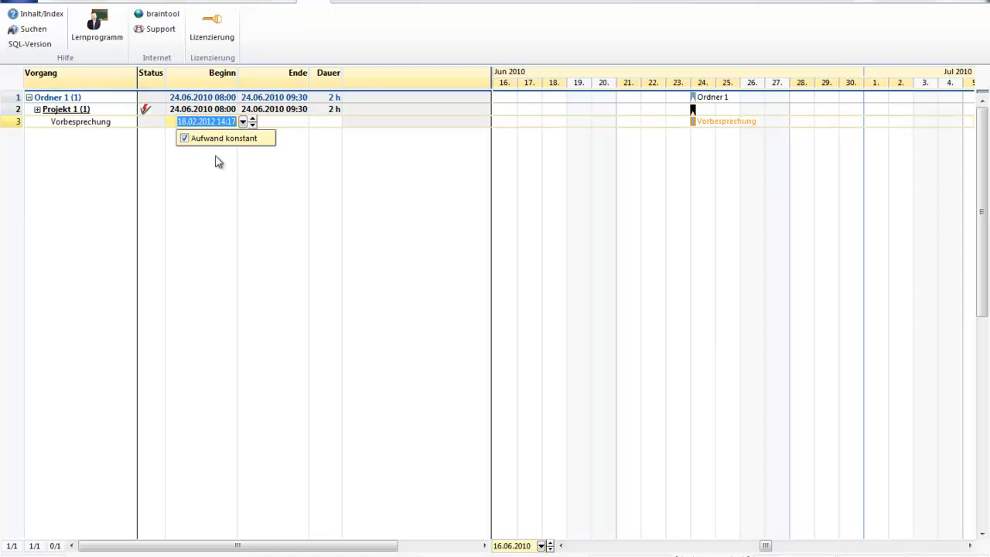
{"action": "left_click", "coordinate": [243, 123]}
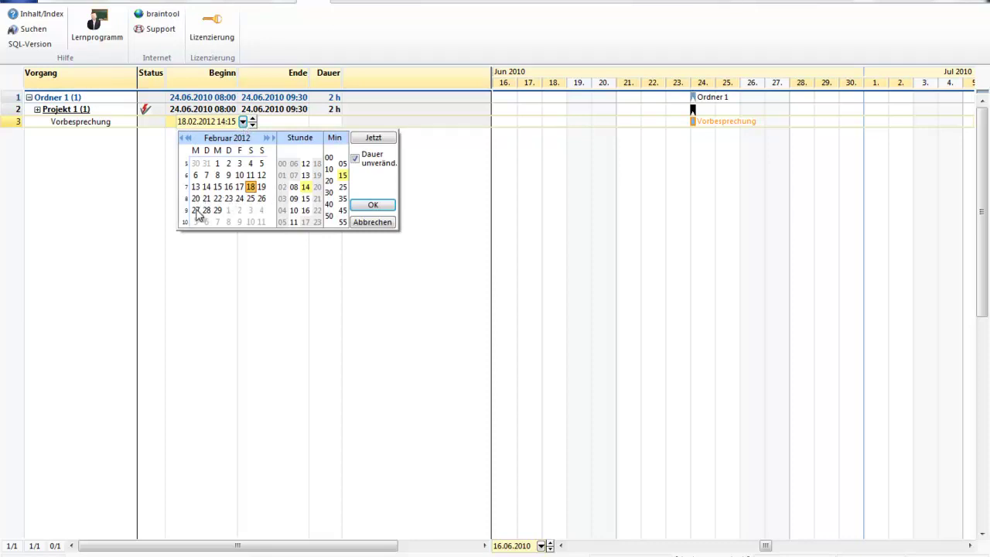
{"action": "left_click", "coordinate": [195, 210]}
{"action": "left_click", "coordinate": [370, 206]}
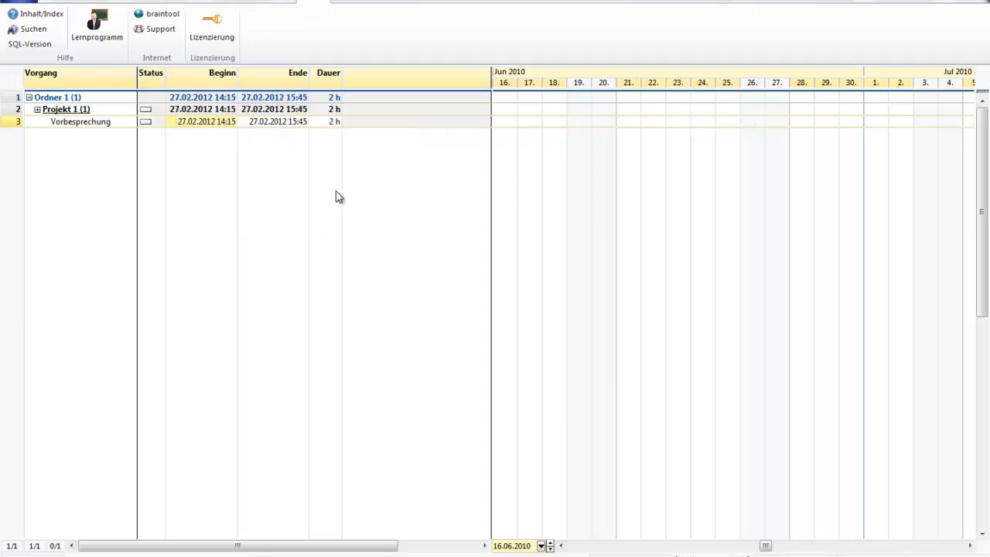
Set the duration of the Vorbesprechung task to 2 h
{"action": "left_click", "coordinate": [334, 124]}
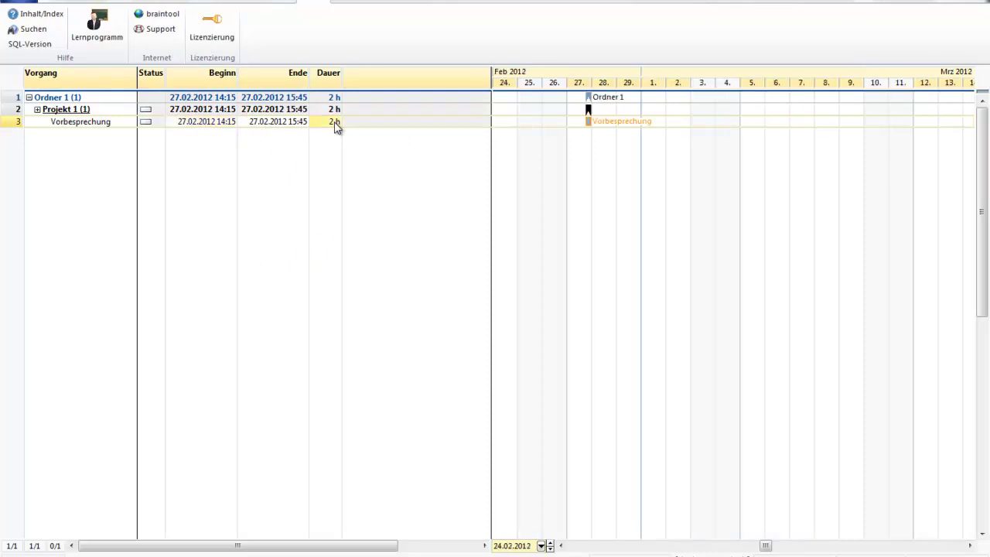
{"action": "left_click", "coordinate": [335, 125]}
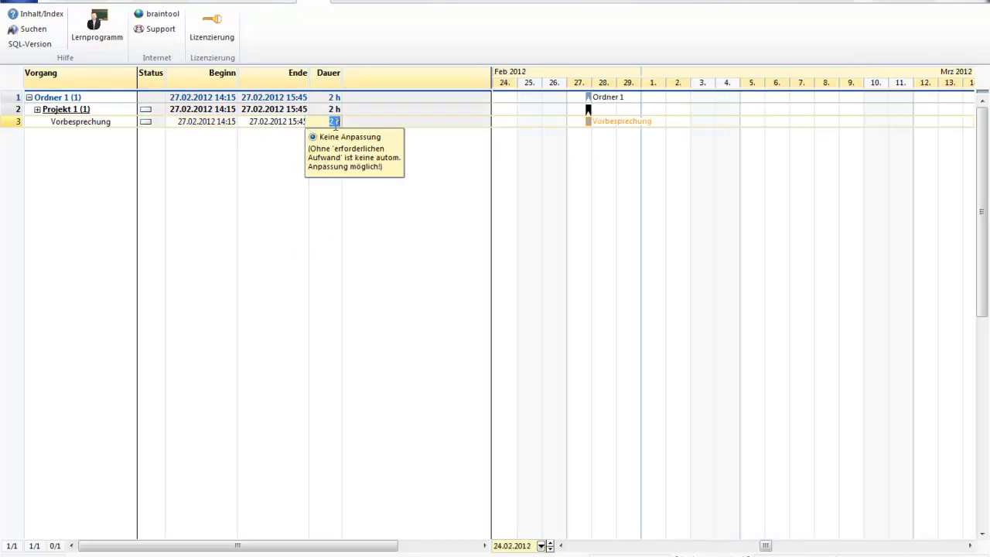
{"action": "key", "text": "Return"}
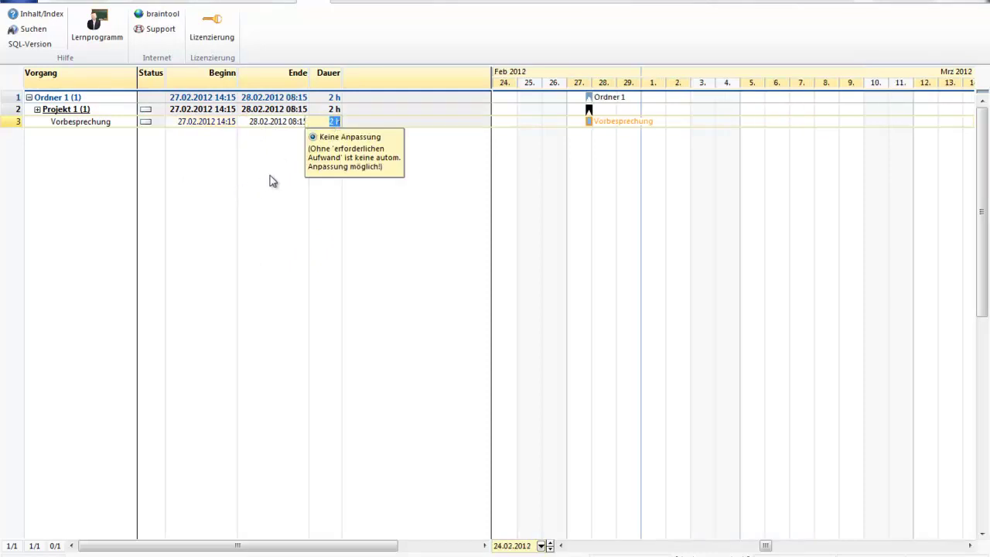
{"action": "left_click", "coordinate": [280, 124]}
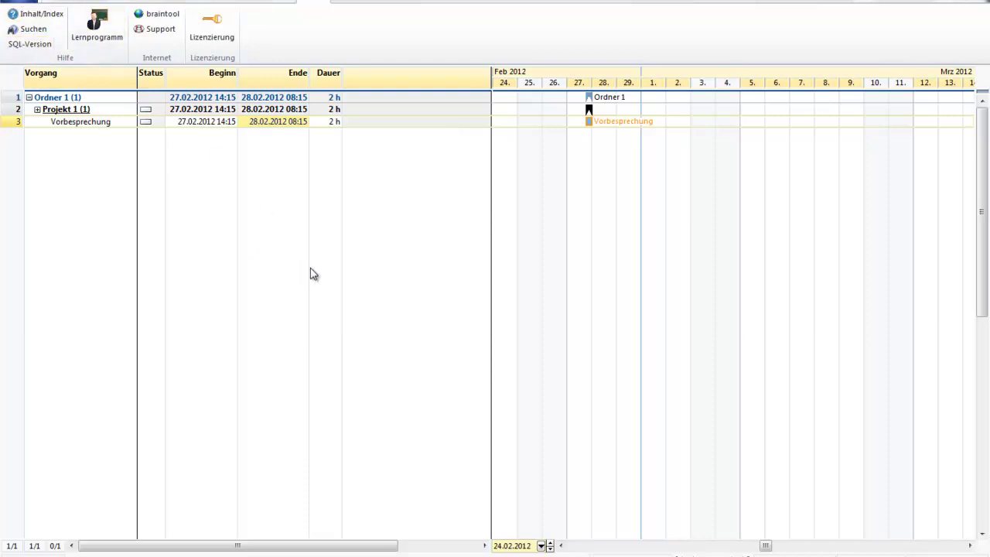
Open the recently used project file Bsp_Projektablauf_free.apl and look through its Gantt chart
{"action": "left_click", "coordinate": [20, 3]}
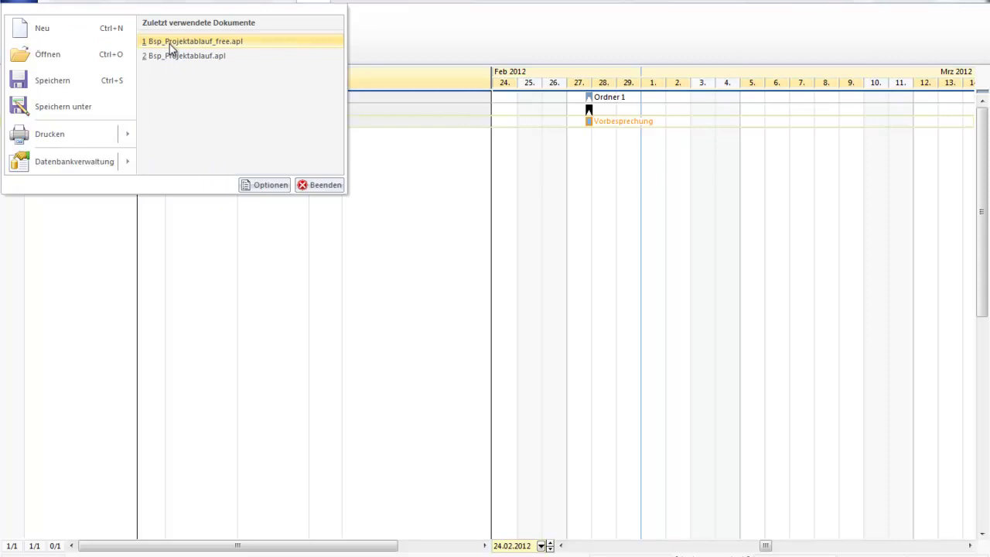
{"action": "left_click", "coordinate": [168, 43]}
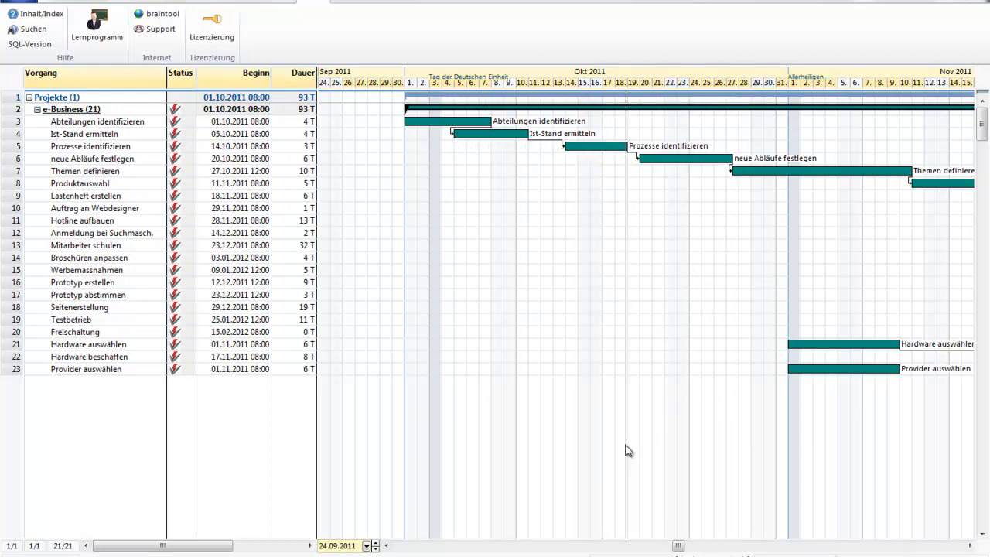
{"action": "scroll", "coordinate": [628, 449], "scroll_direction": "right", "scroll_amount": 4}
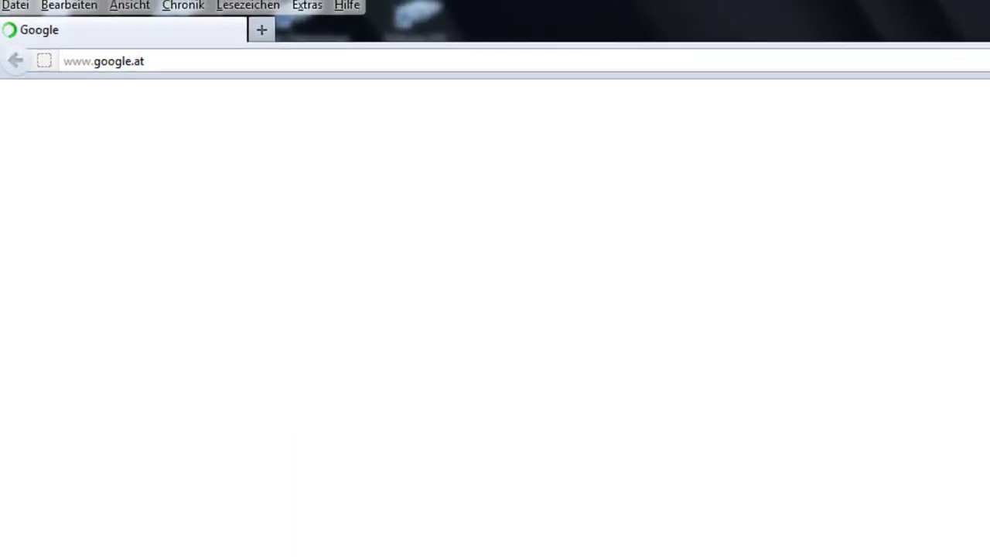
{"action": "left_click", "coordinate": [419, 60]}
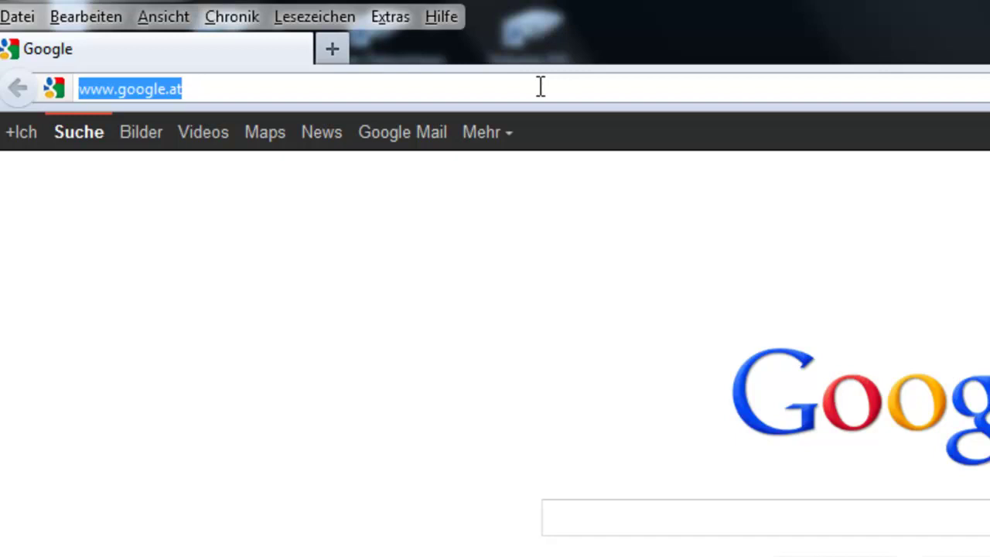
{"action": "type", "text": "sof"}
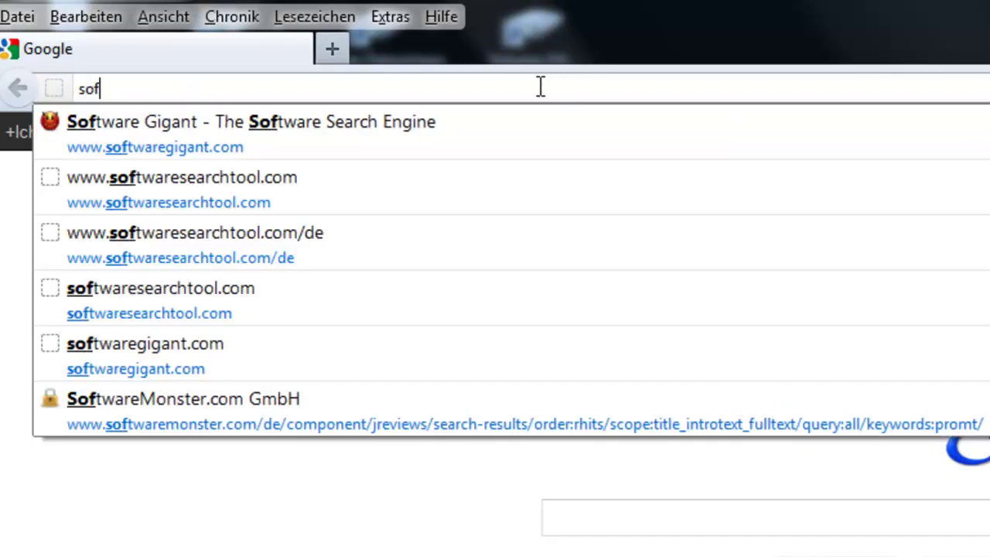
{"action": "type", "text": "tware"}
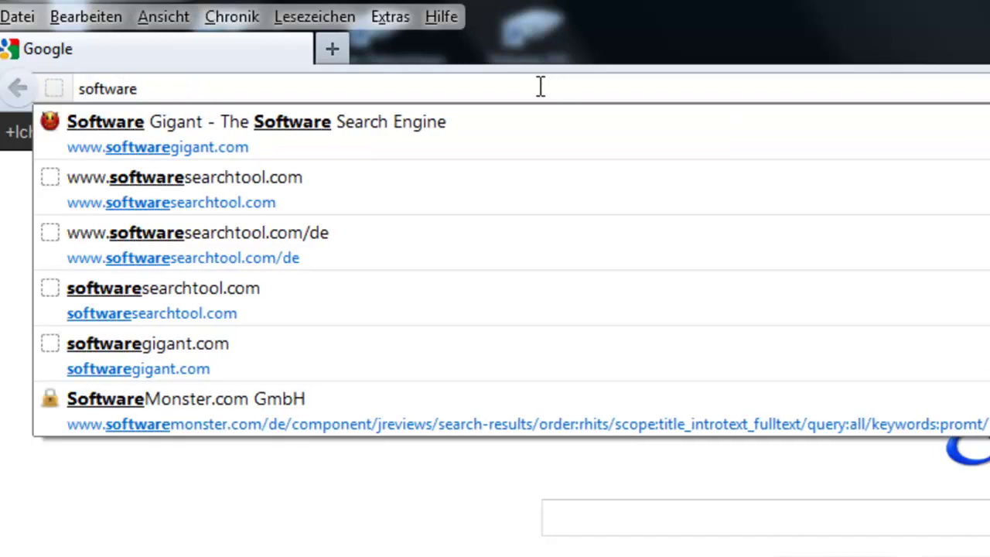
{"action": "left_click", "coordinate": [522, 141]}
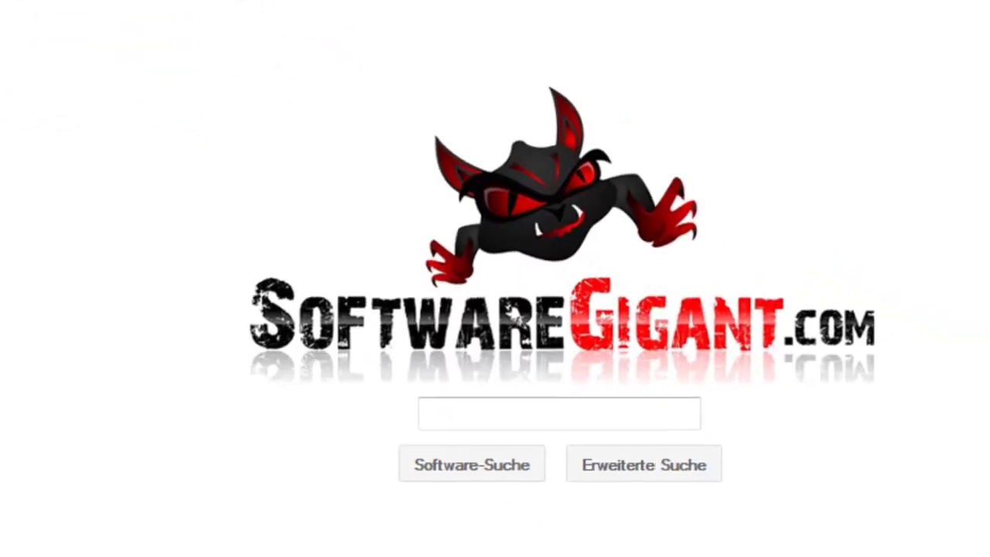
Search SoftwareGigant for "A-Plan" and open the A-Plan 2010 Standard product page
{"action": "left_click", "coordinate": [491, 418]}
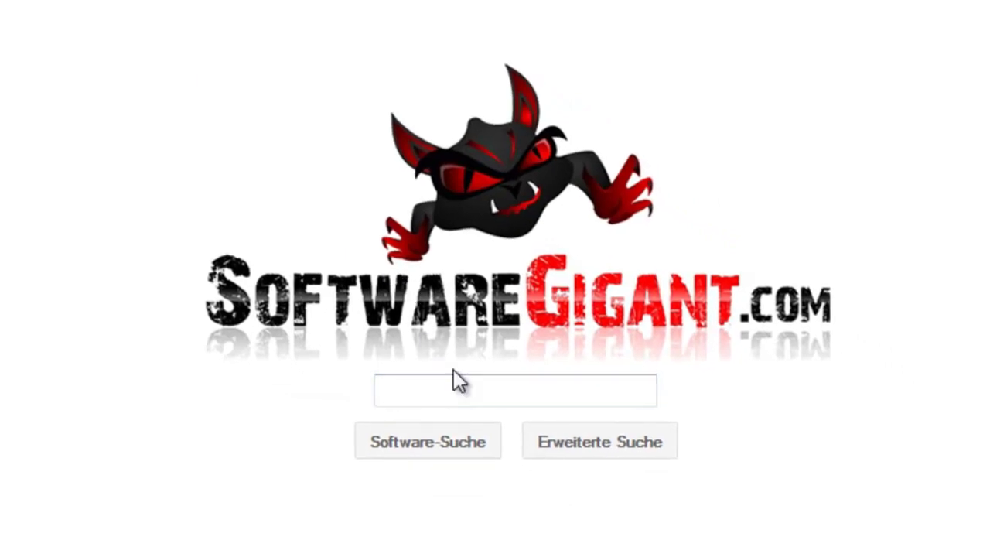
{"action": "type", "text": "A-Plan"}
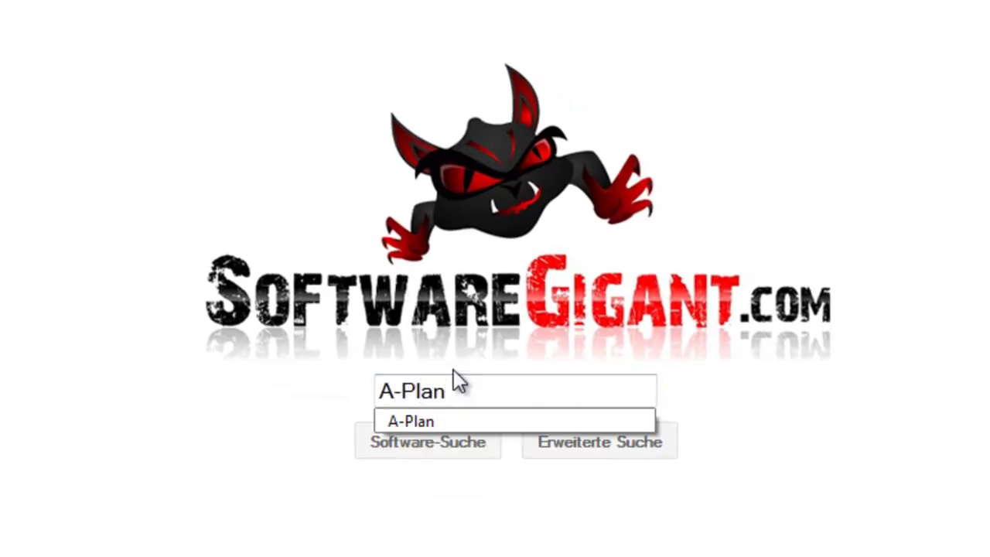
{"action": "key", "text": "Escape"}
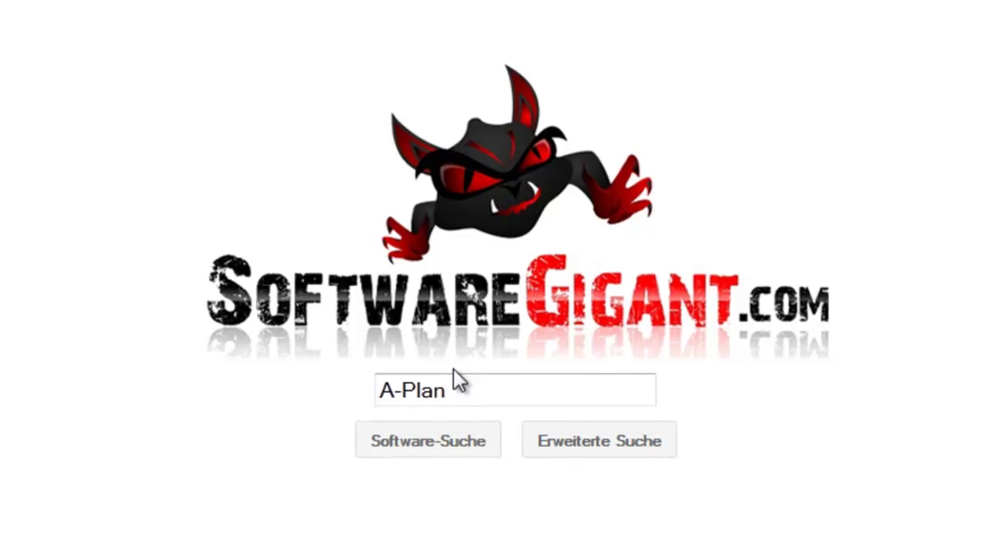
{"action": "left_click", "coordinate": [486, 371]}
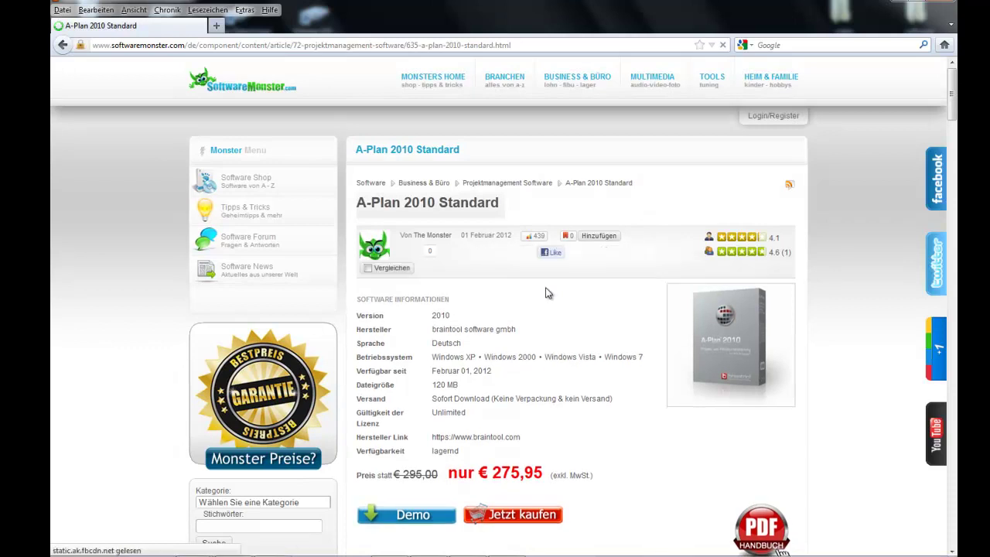
Look through the A-Plan 2010 Standard product page, including its advantages, functions, customer opinions, questions and answers, and purchase details
{"action": "scroll", "coordinate": [551, 294], "scroll_direction": "down", "scroll_amount": 6}
{"action": "scroll", "coordinate": [554, 297], "scroll_direction": "down", "scroll_amount": 8}
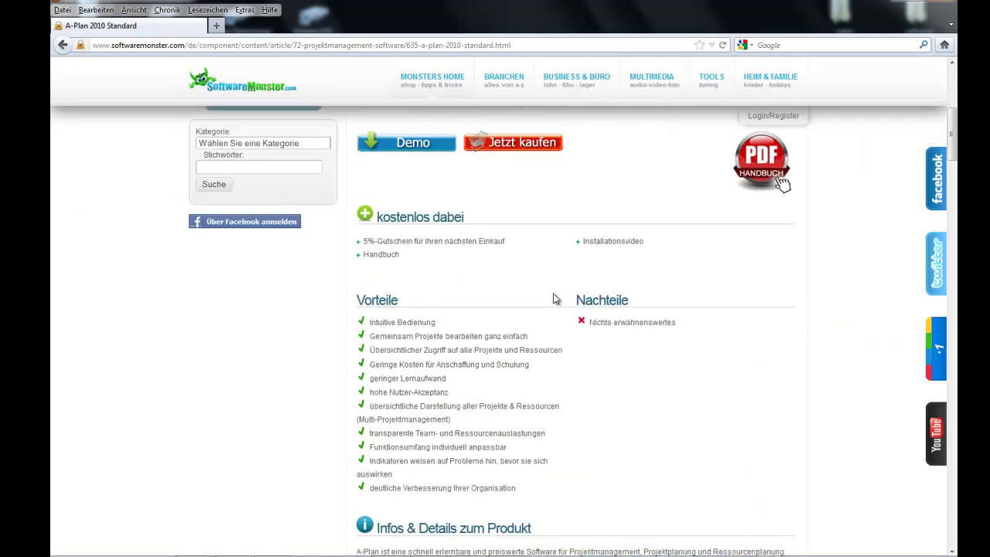
{"action": "scroll", "coordinate": [553, 298], "scroll_direction": "down", "scroll_amount": 8}
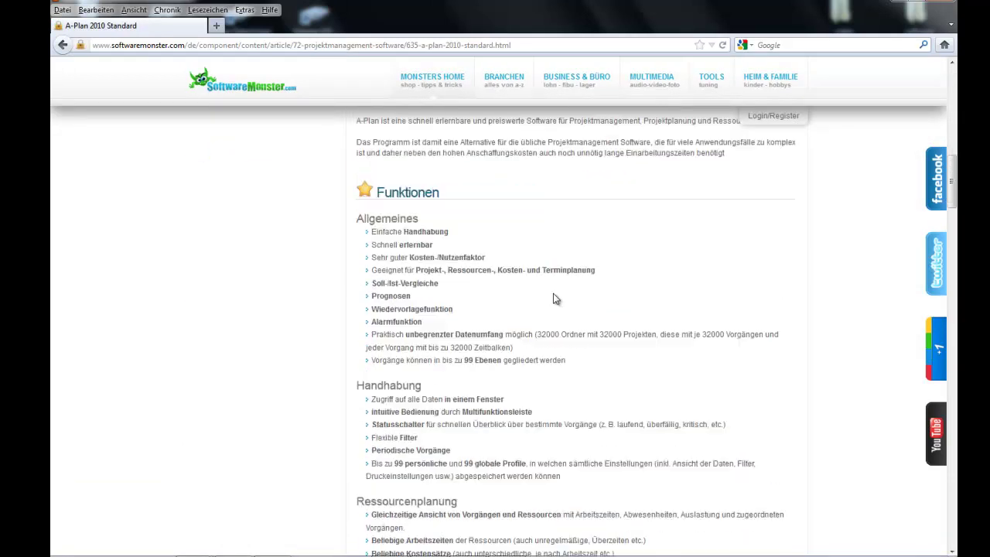
{"action": "scroll", "coordinate": [554, 294], "scroll_direction": "down", "scroll_amount": 20}
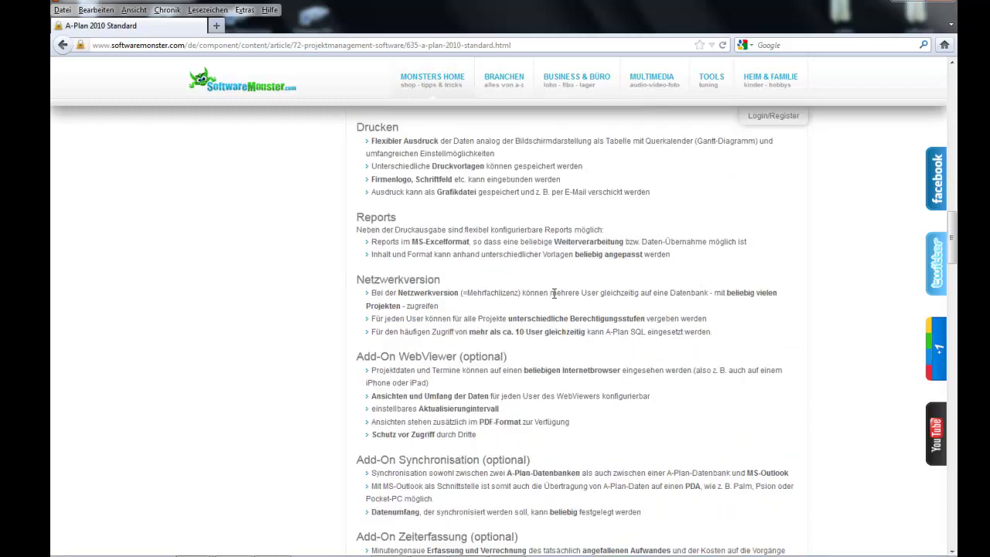
{"action": "scroll", "coordinate": [554, 298], "scroll_direction": "down", "scroll_amount": 5}
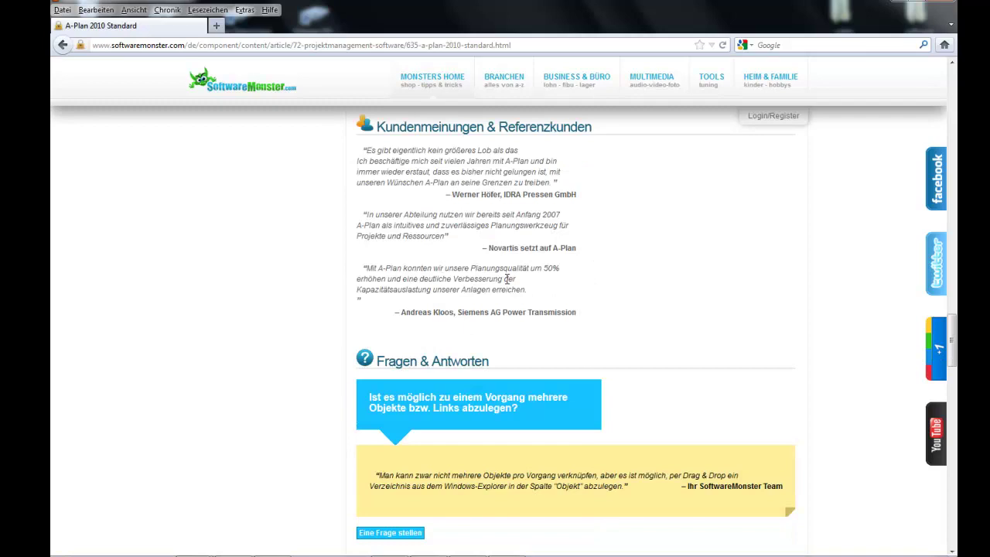
{"action": "scroll", "coordinate": [507, 280], "scroll_direction": "down", "scroll_amount": 5}
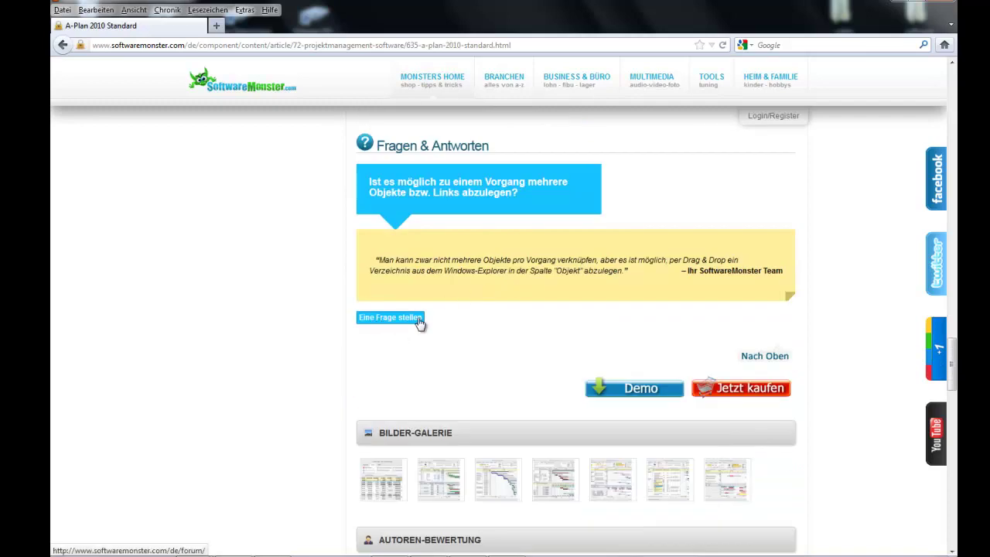
{"action": "scroll", "coordinate": [459, 324], "scroll_direction": "up", "scroll_amount": 20}
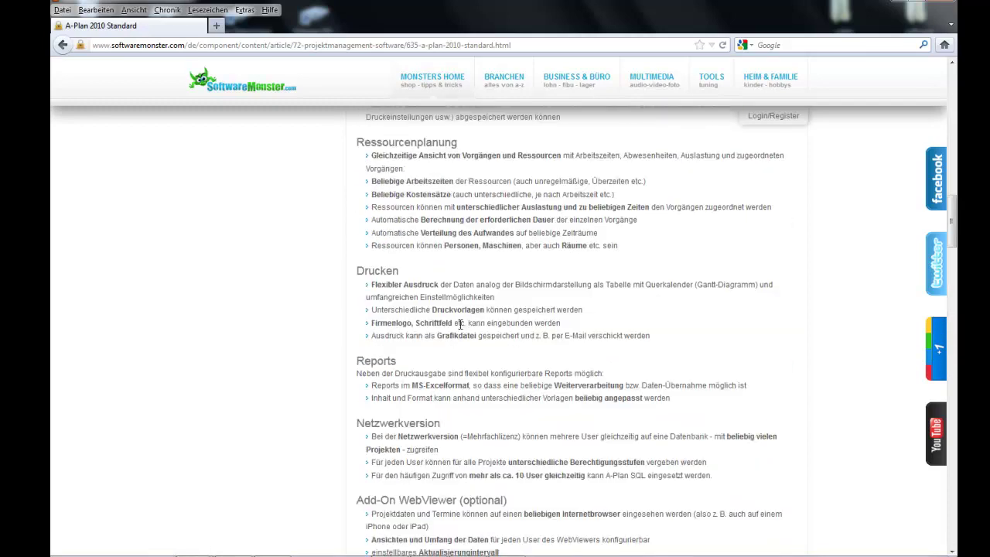
{"action": "scroll", "coordinate": [459, 324], "scroll_direction": "up", "scroll_amount": 20}
{"action": "scroll", "coordinate": [460, 325], "scroll_direction": "down", "scroll_amount": 5}
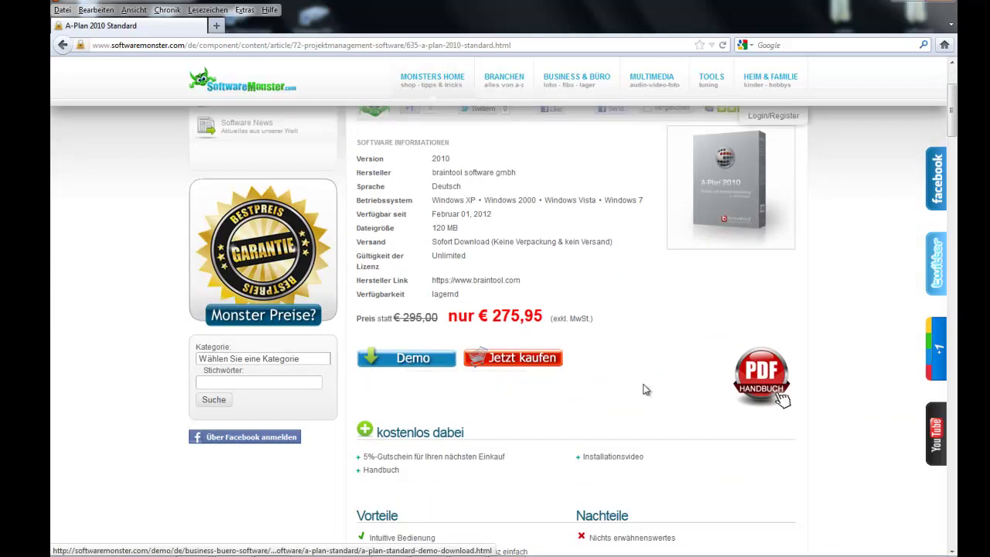
{"action": "scroll", "coordinate": [657, 389], "scroll_direction": "down", "scroll_amount": 2}
{"action": "scroll", "coordinate": [656, 386], "scroll_direction": "up", "scroll_amount": 2}
{"action": "scroll", "coordinate": [653, 385], "scroll_direction": "up", "scroll_amount": 2}
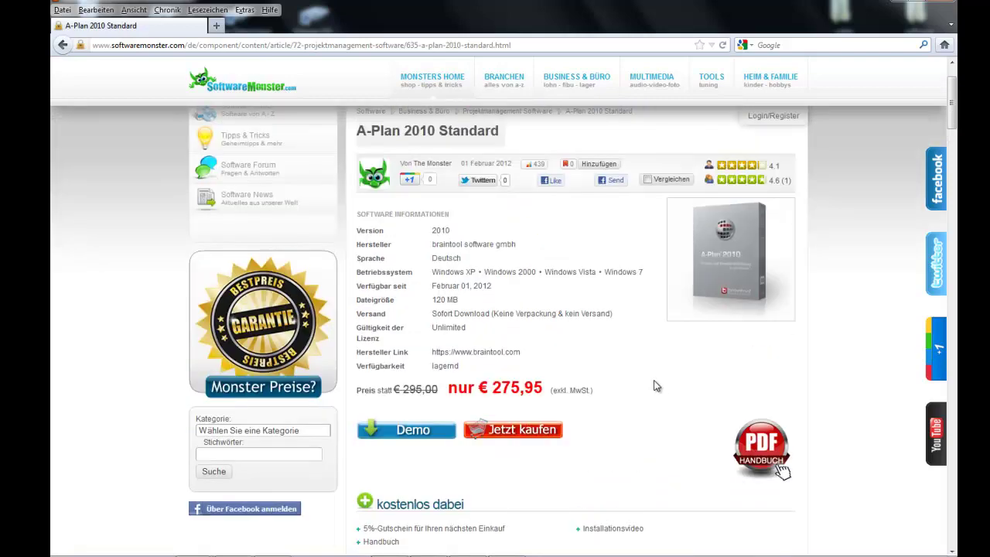
{"action": "left_click", "coordinate": [555, 47]}
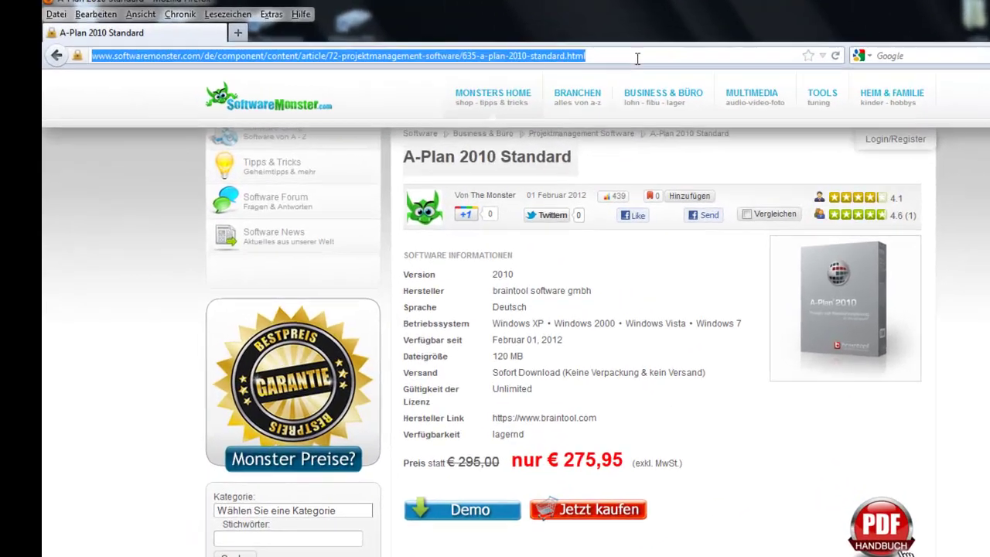
{"action": "type", "text": "software"}
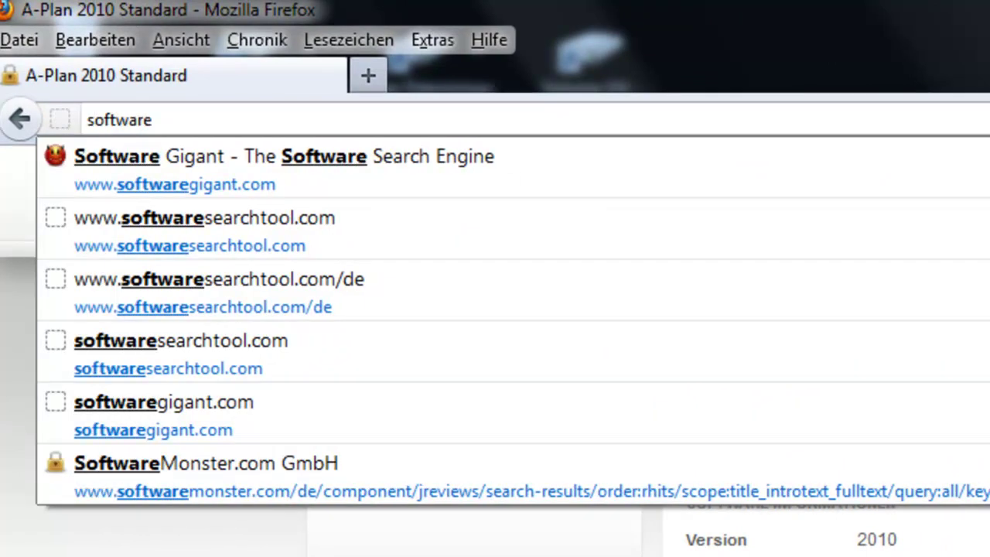
{"action": "left_click", "coordinate": [987, 226]}
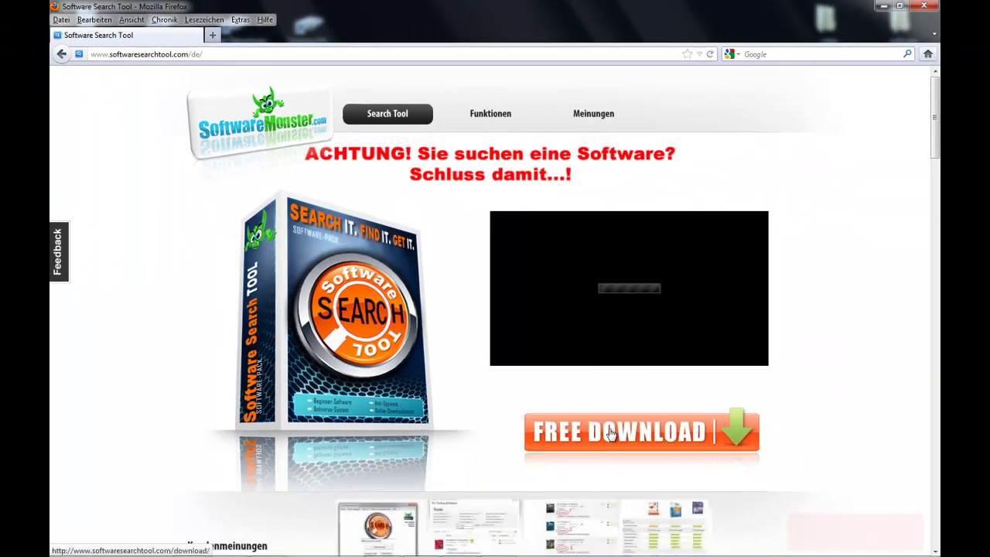
Request the free download of Software Search Tool, decline saving SoftwareSearchTool.exe, and close the browser with its open tabs
{"action": "left_click", "coordinate": [611, 437]}
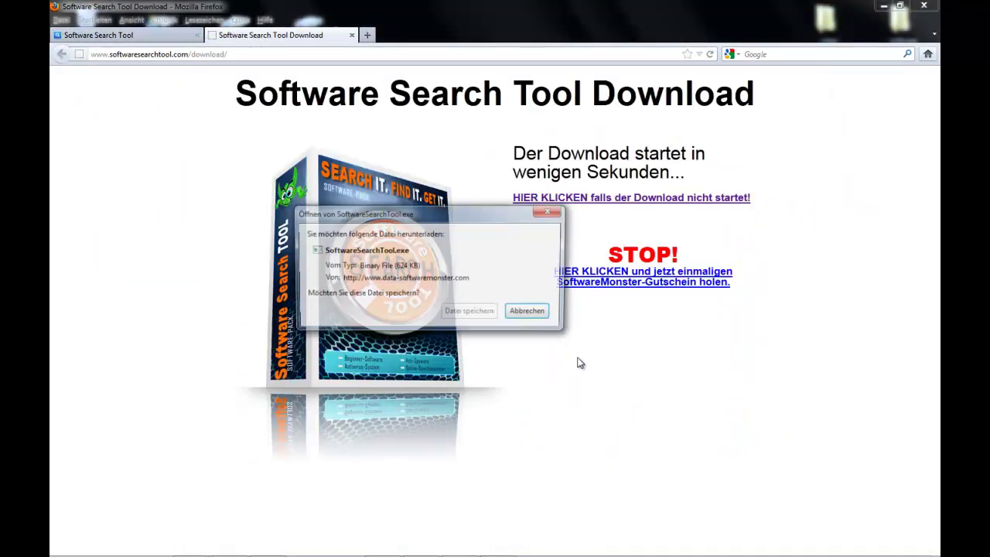
{"action": "left_click", "coordinate": [531, 316]}
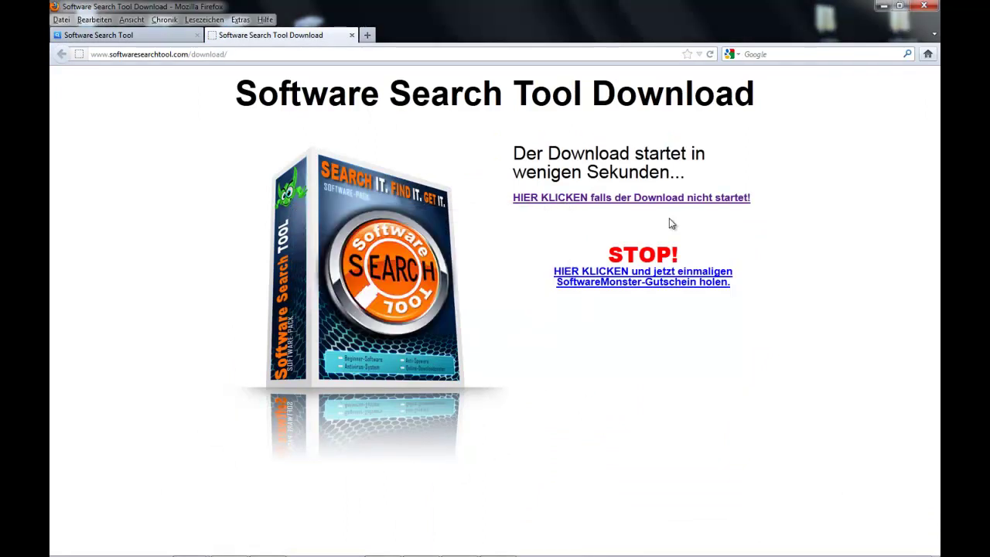
{"action": "left_click", "coordinate": [934, 8]}
{"action": "left_click", "coordinate": [472, 305]}
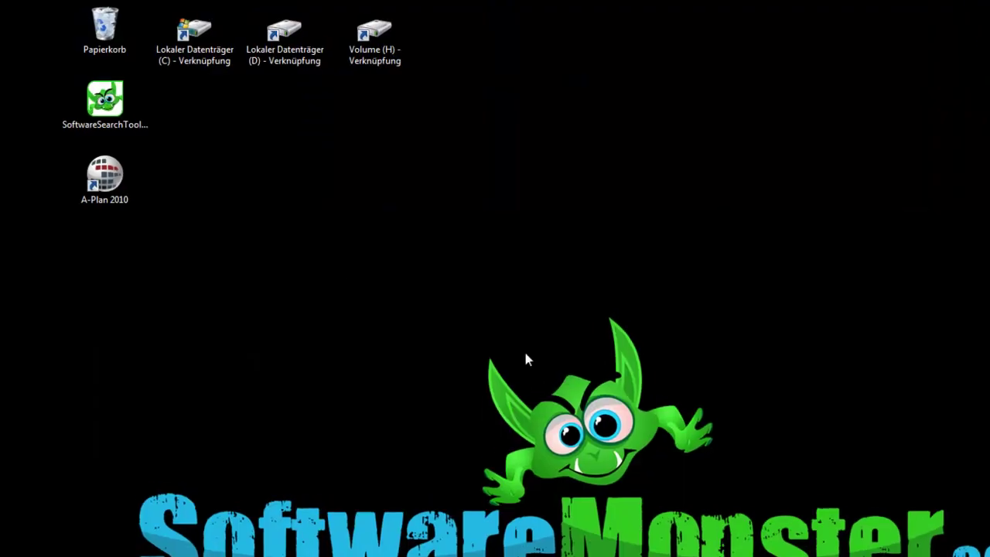
Switch to SoftwareSearchTool by launching it from the desktop and run a software search for "A-Plan"
{"action": "left_click", "coordinate": [104, 114]}
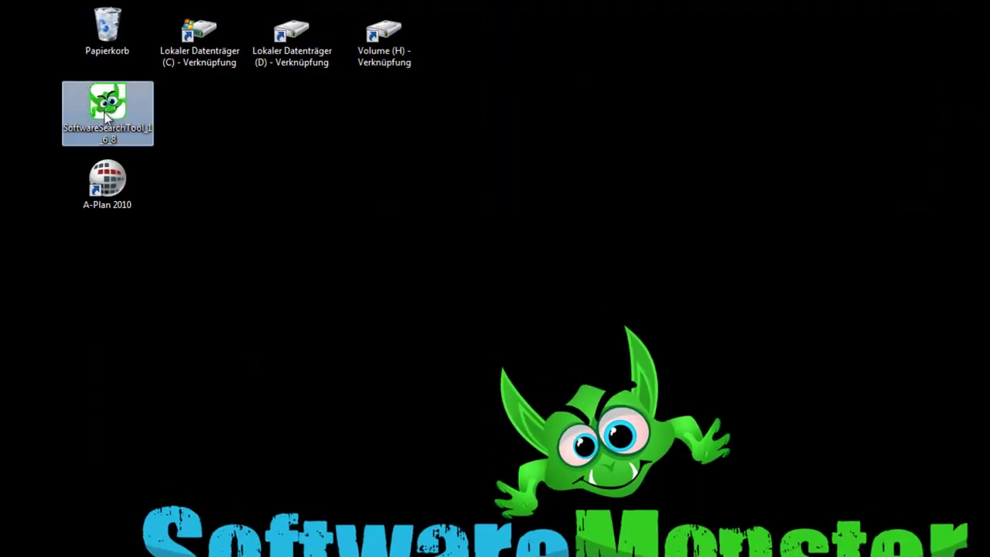
{"action": "double_click", "coordinate": [106, 114]}
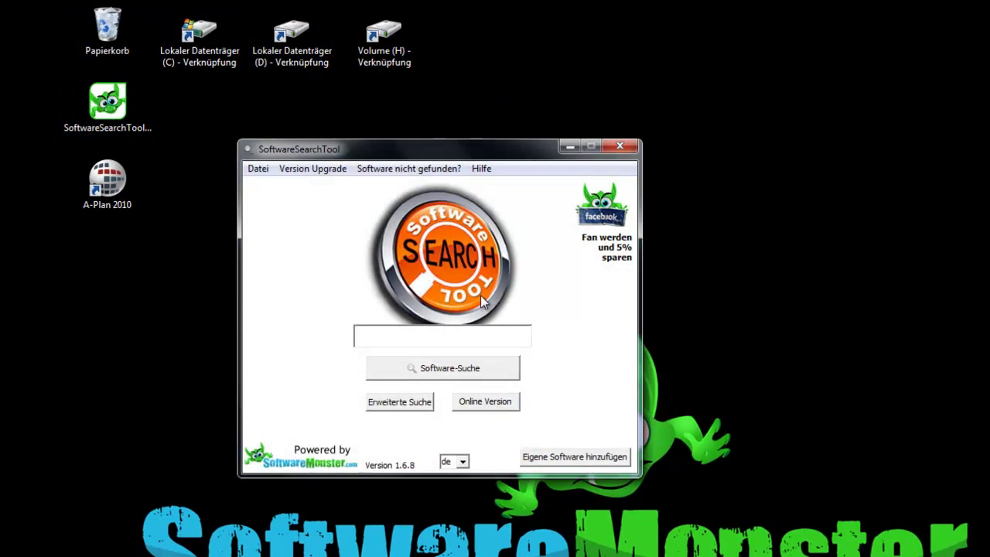
{"action": "type", "text": "A-Plan"}
{"action": "left_click", "coordinate": [465, 371]}
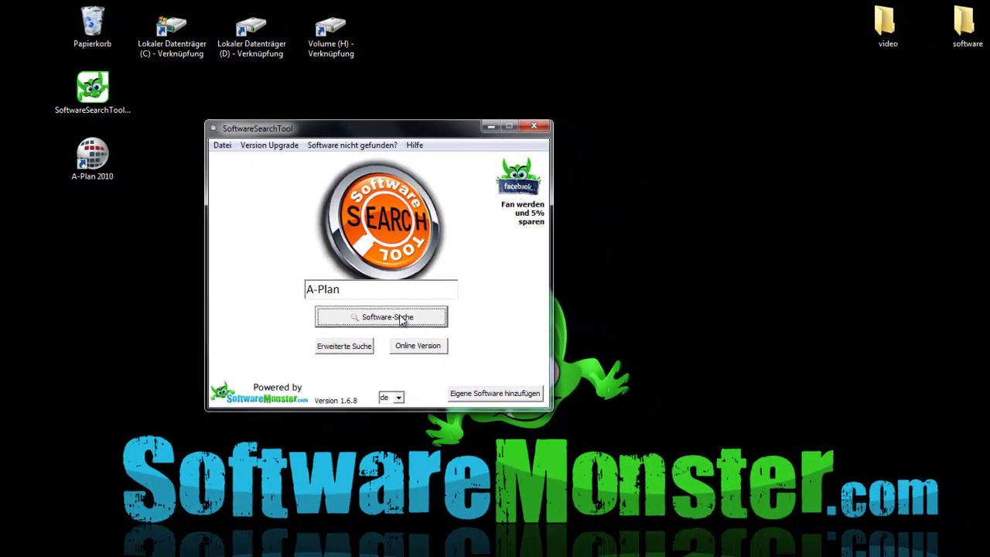